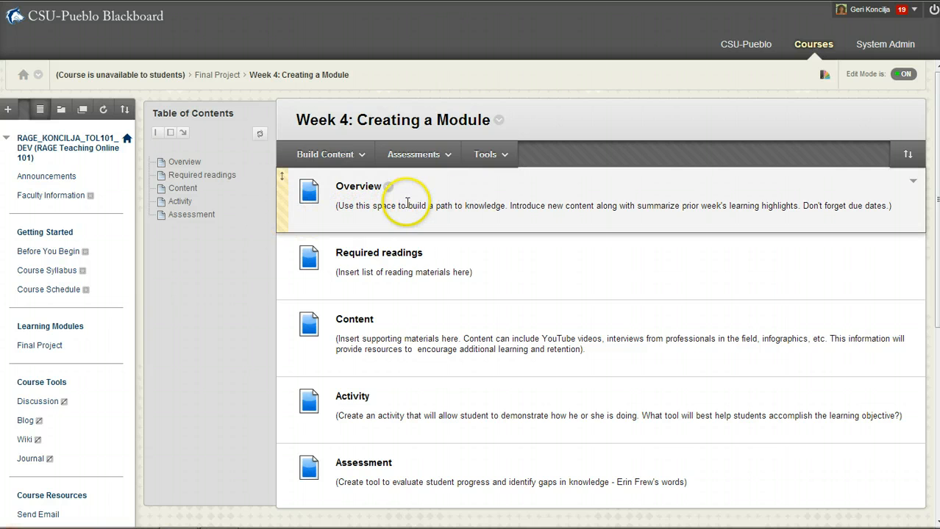
# Choose Edit from the Overview item's menu on the Week 4: Creating a Module page
pyautogui.click(389, 190)
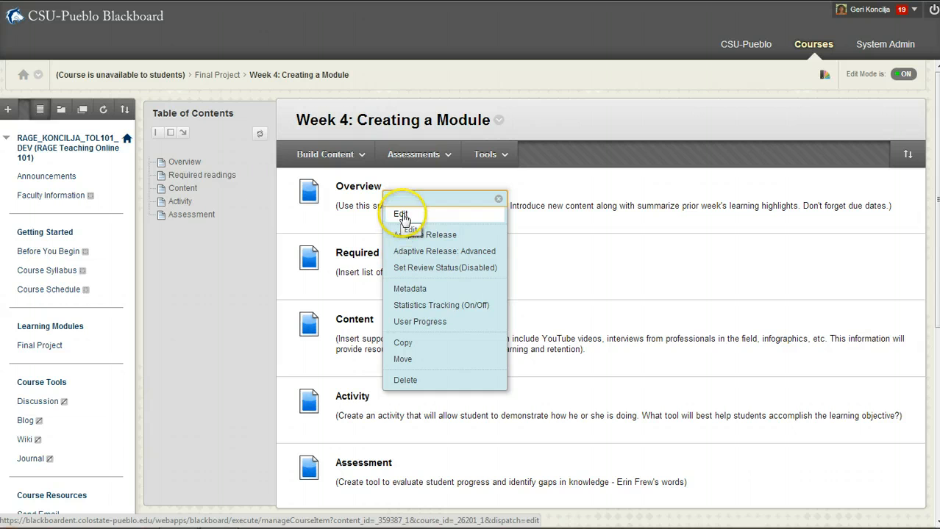
pyautogui.click(401, 215)
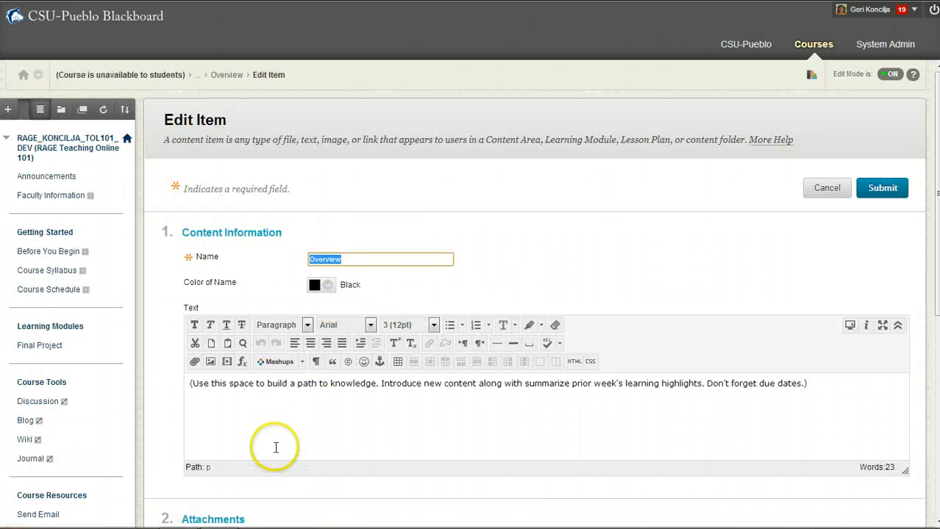
# Append 'I can add text here.' to the Overview description and pick the YouTube Video mashup
pyautogui.click(268, 429)
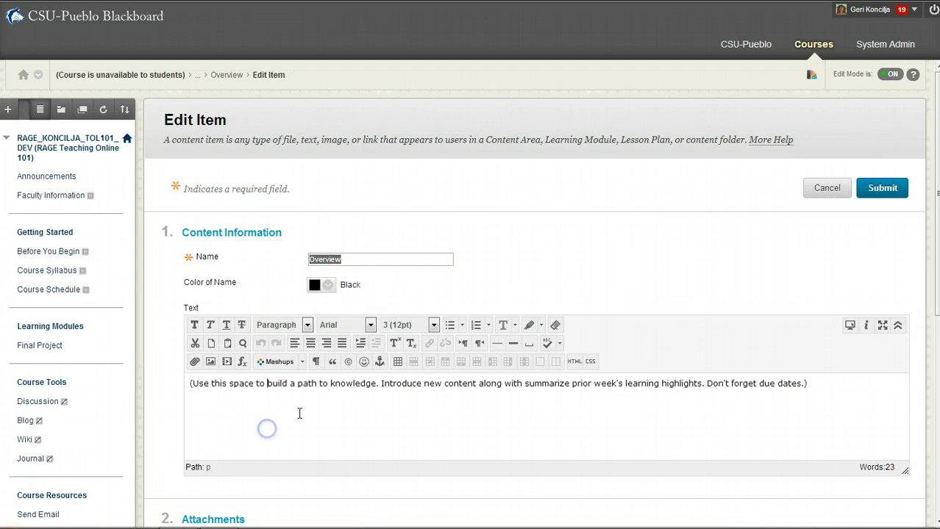
pyautogui.click(389, 259)
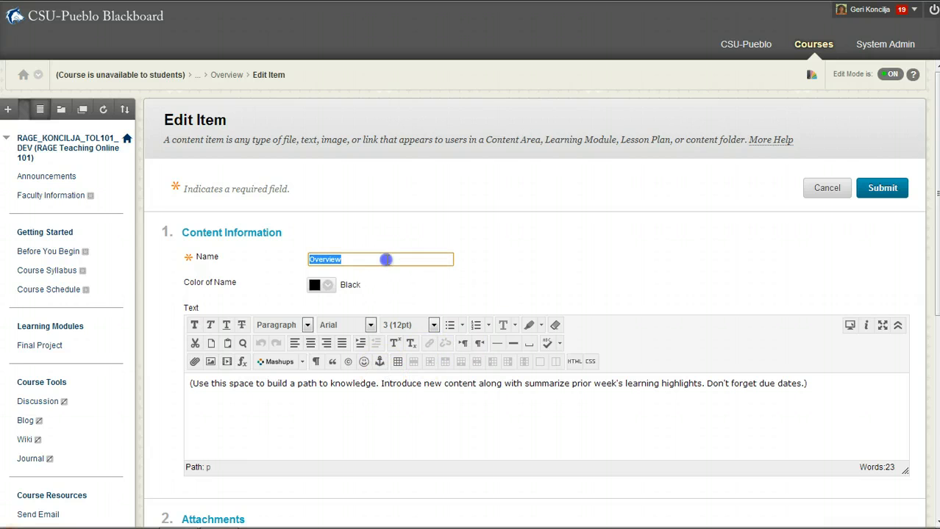
pyautogui.click(509, 258)
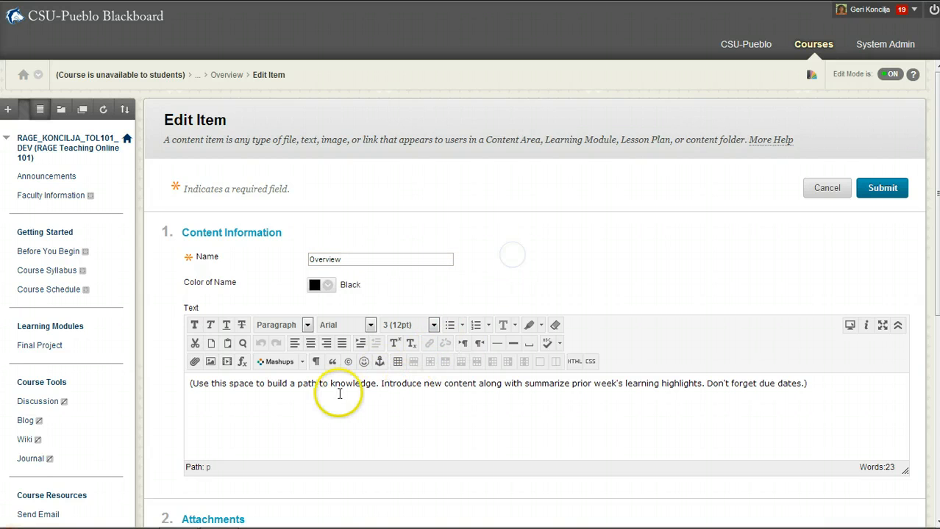
pyautogui.click(309, 398)
pyautogui.scroll(-1, 316, 400)
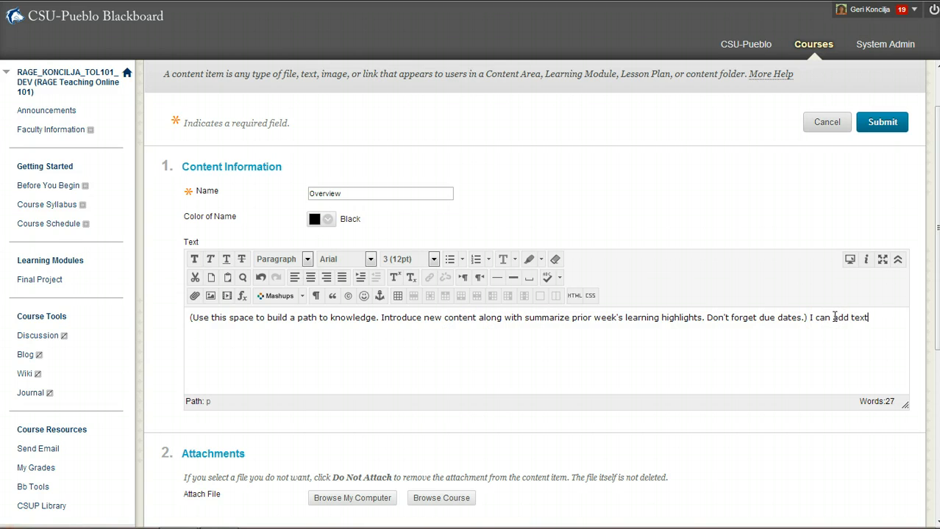
pyautogui.click(279, 297)
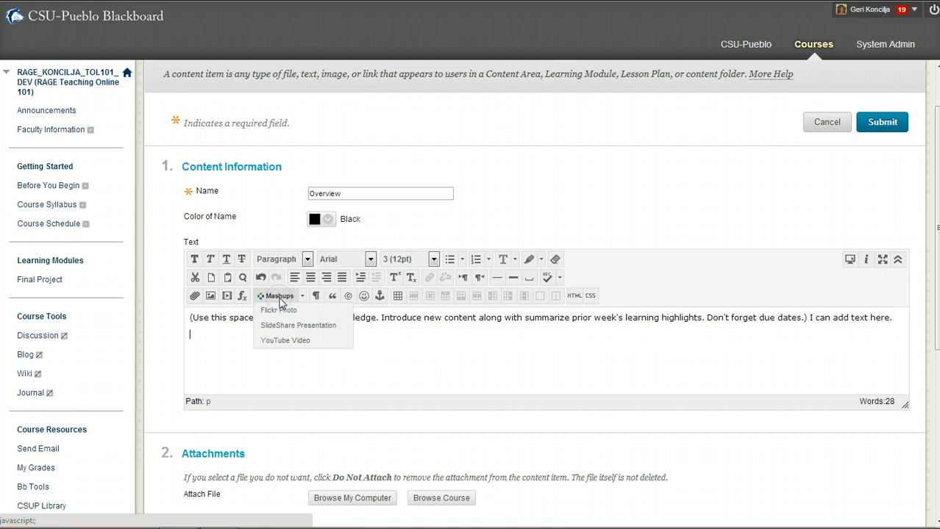
pyautogui.click(286, 342)
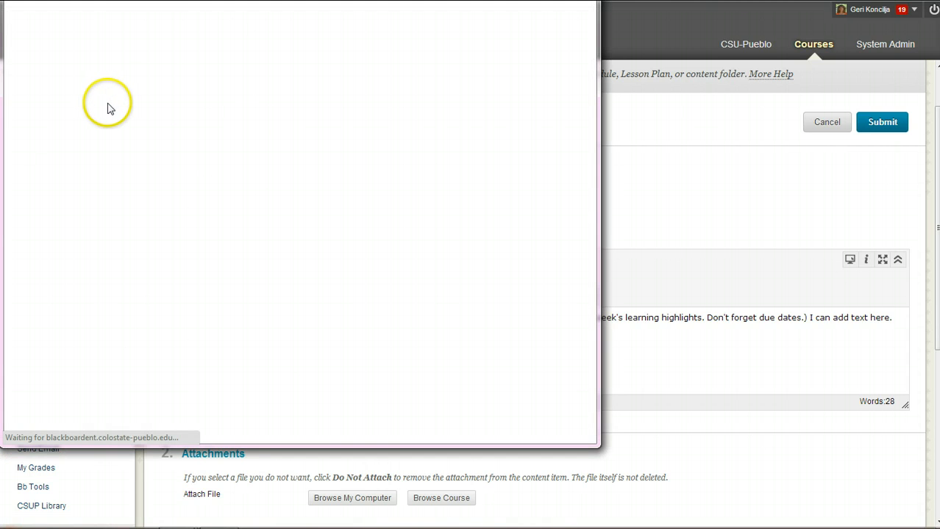
# Enter the instructor's name as the YouTube search term
pyautogui.click(95, 78)
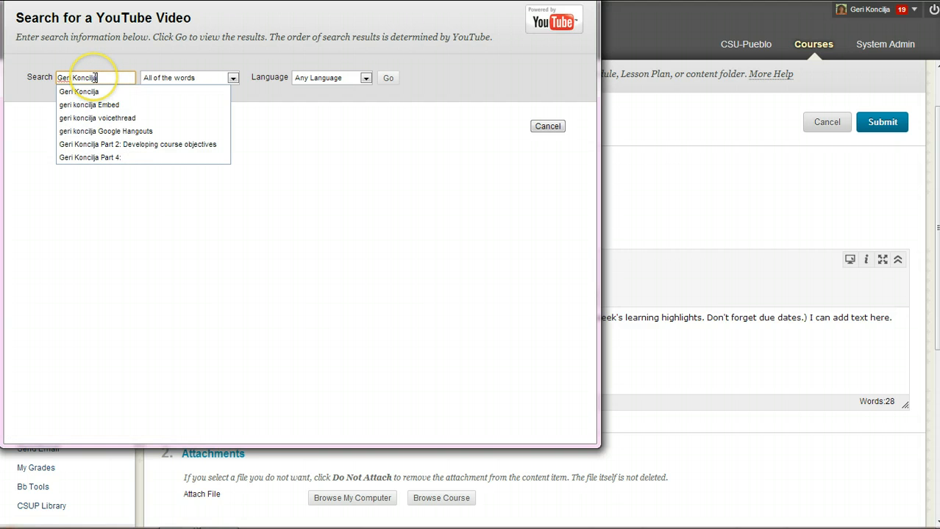
pyautogui.click(161, 189)
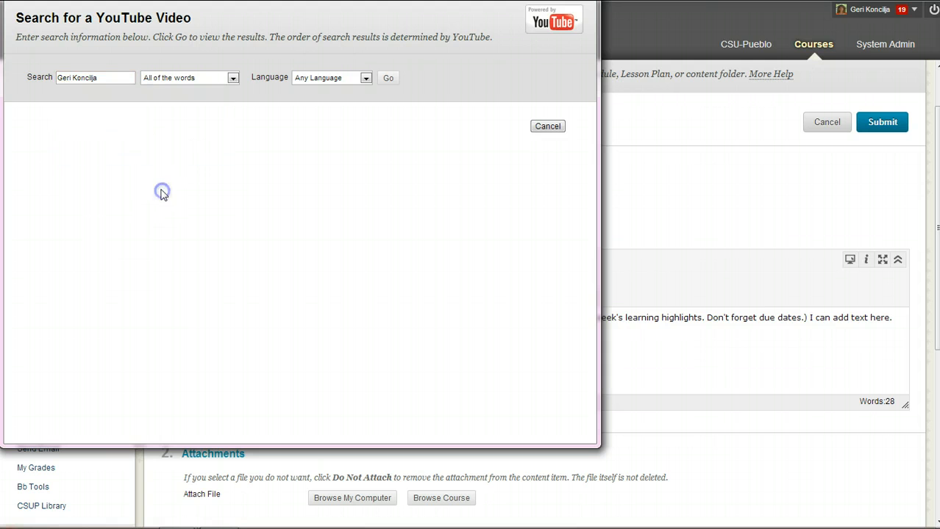
# Set word matching to 'At least one of the words' and run the search, listing 697 results
pyautogui.click(166, 84)
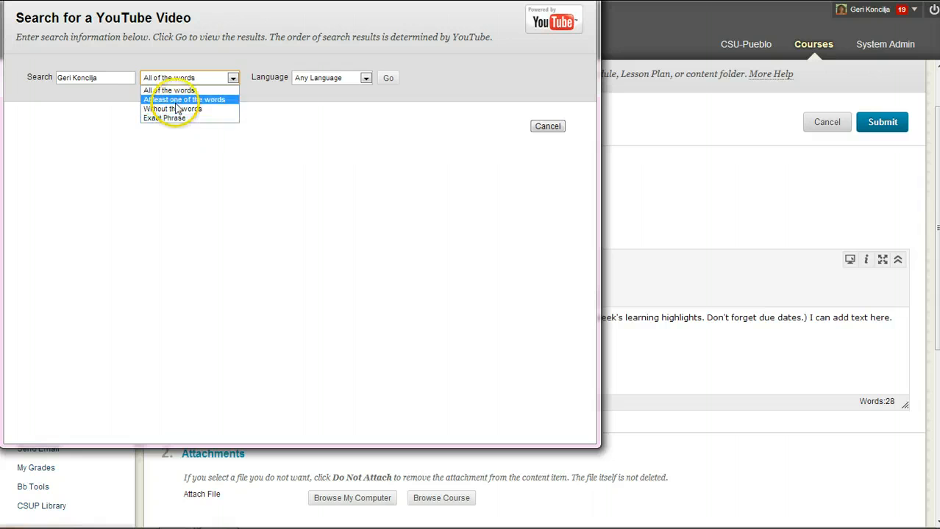
pyautogui.click(181, 99)
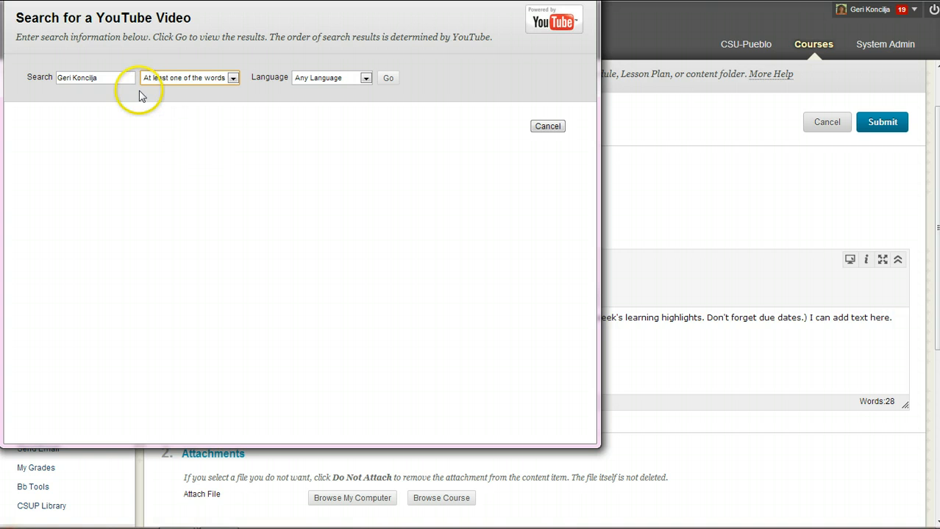
pyautogui.click(189, 79)
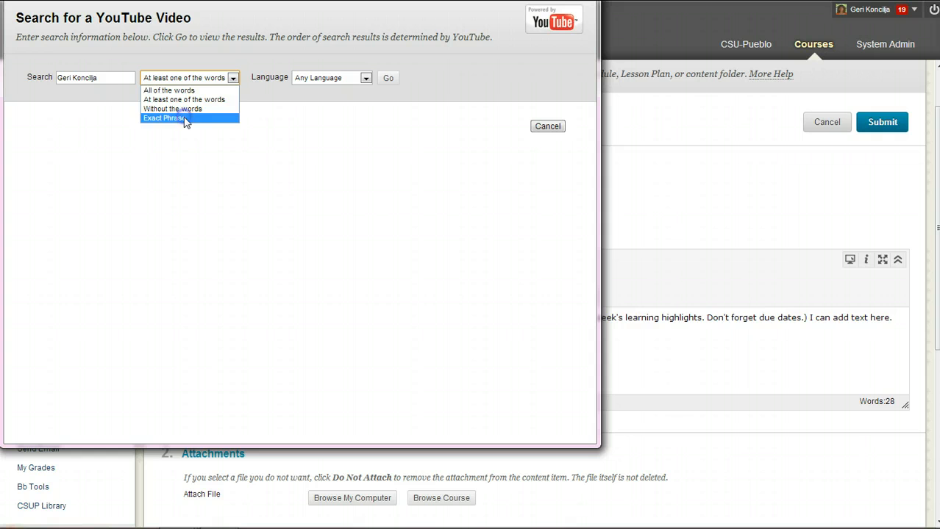
pyautogui.click(185, 118)
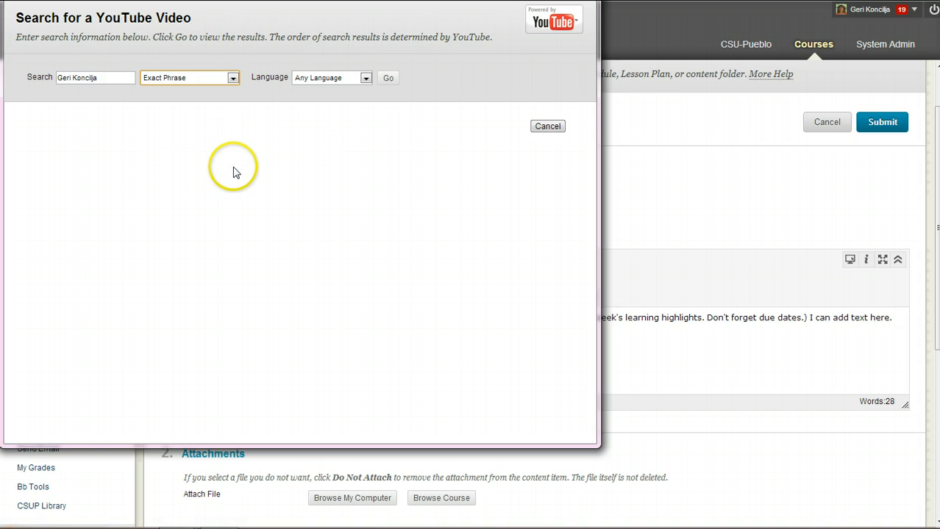
pyautogui.click(184, 81)
pyautogui.click(184, 121)
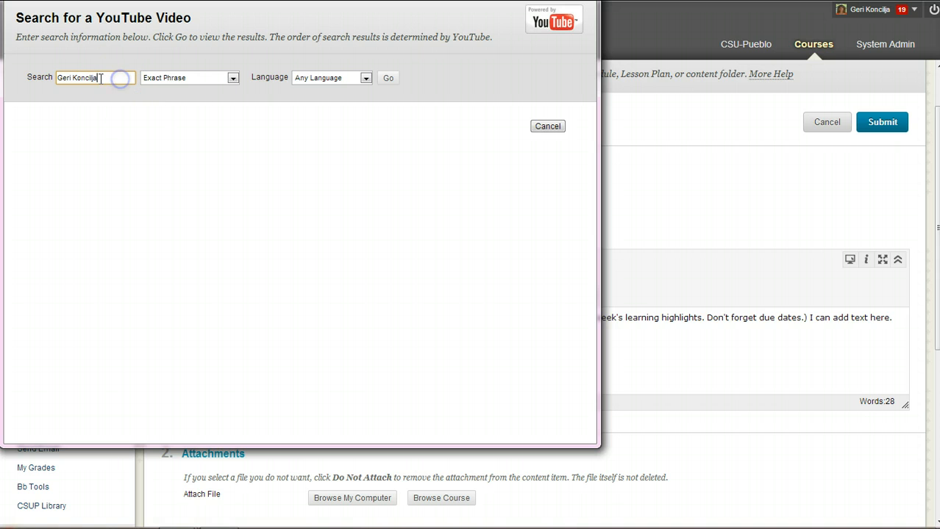
pyautogui.click(169, 79)
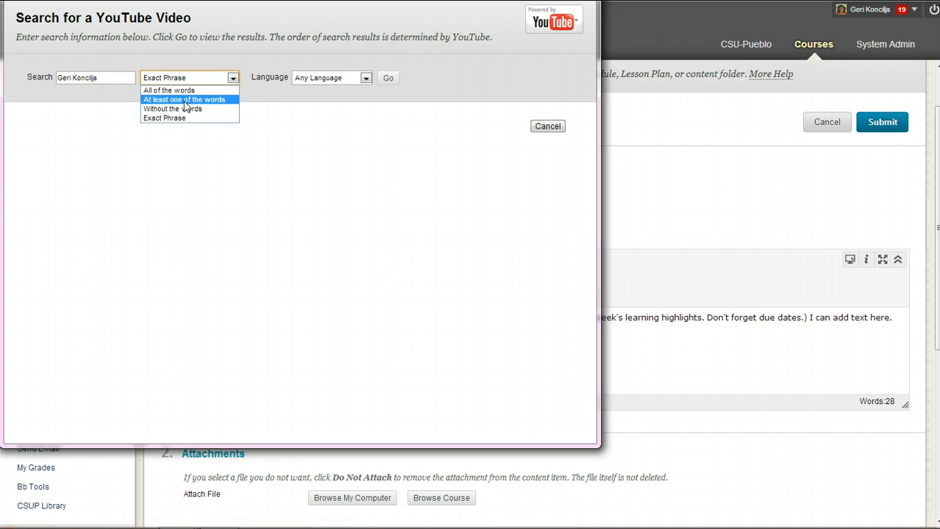
pyautogui.click(183, 99)
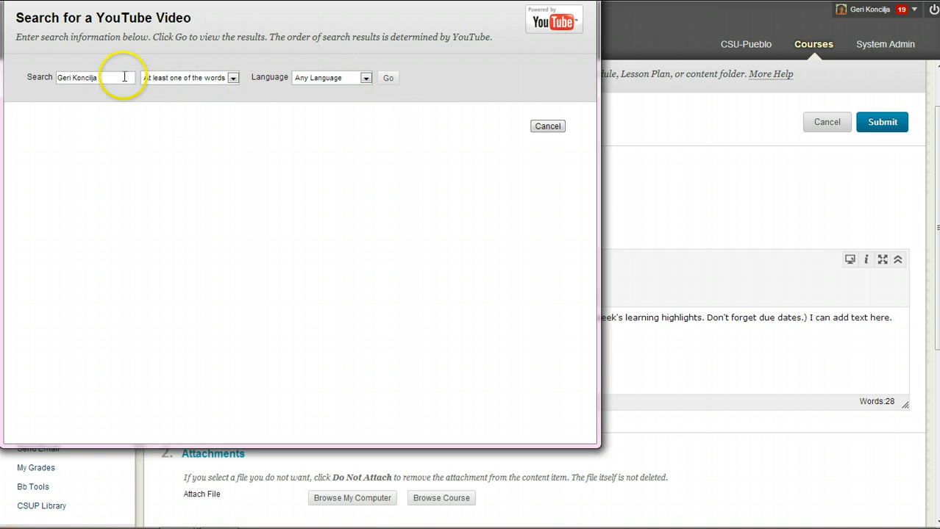
pyautogui.click(388, 78)
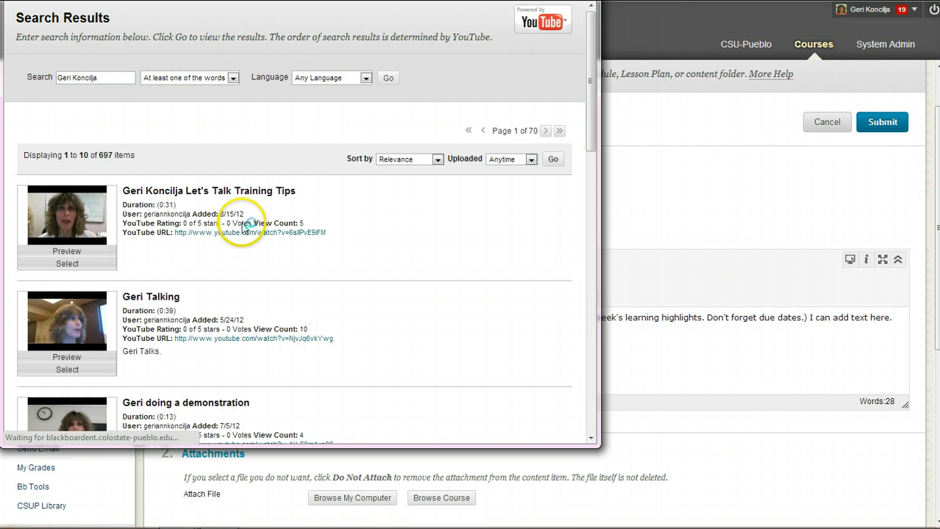
# Insert the 'Let's Talk Training Tips' video as Embed Video, URL shown, YouTube information hidden
pyautogui.click(67, 264)
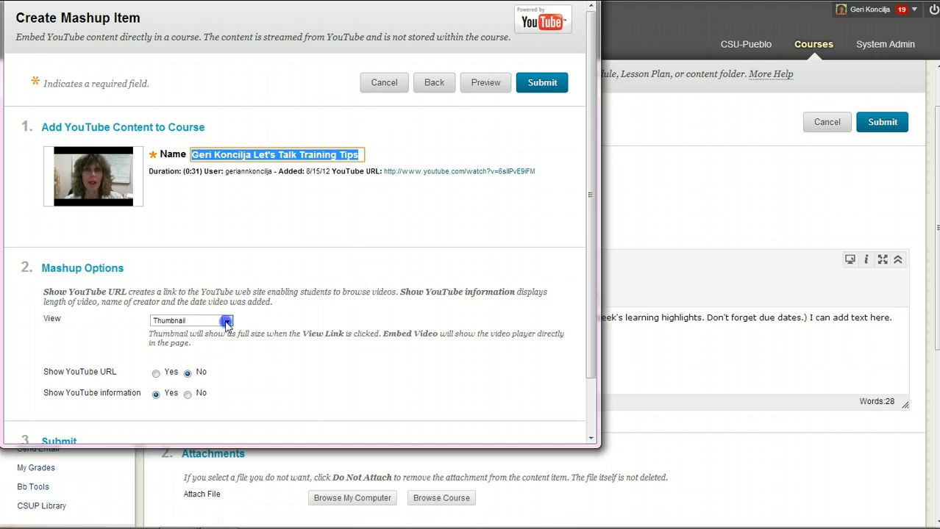
pyautogui.click(226, 322)
pyautogui.click(218, 351)
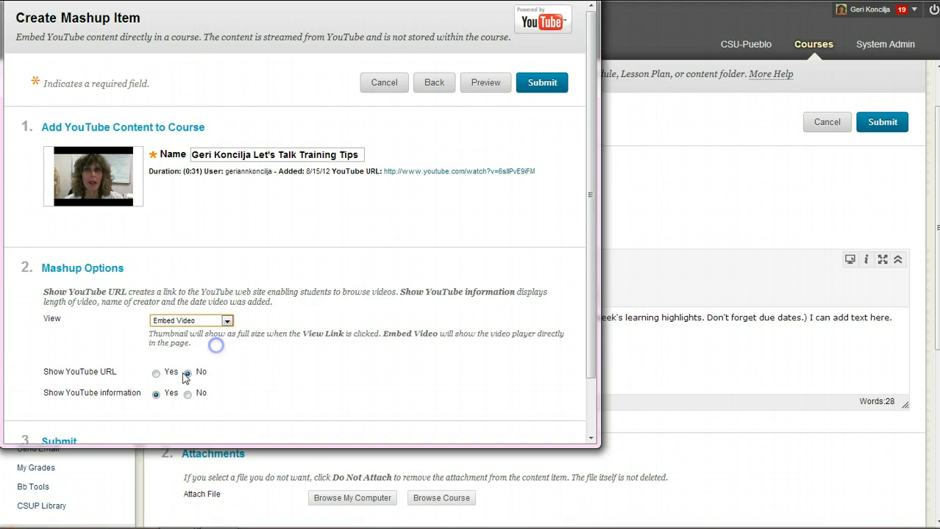
pyautogui.click(156, 373)
pyautogui.scroll(-2, 370, 327)
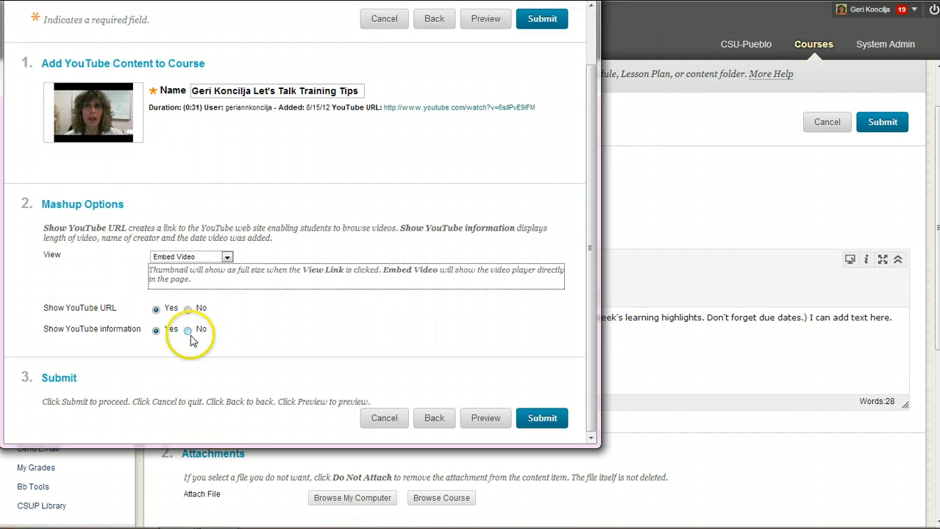
pyautogui.click(188, 331)
pyautogui.click(542, 417)
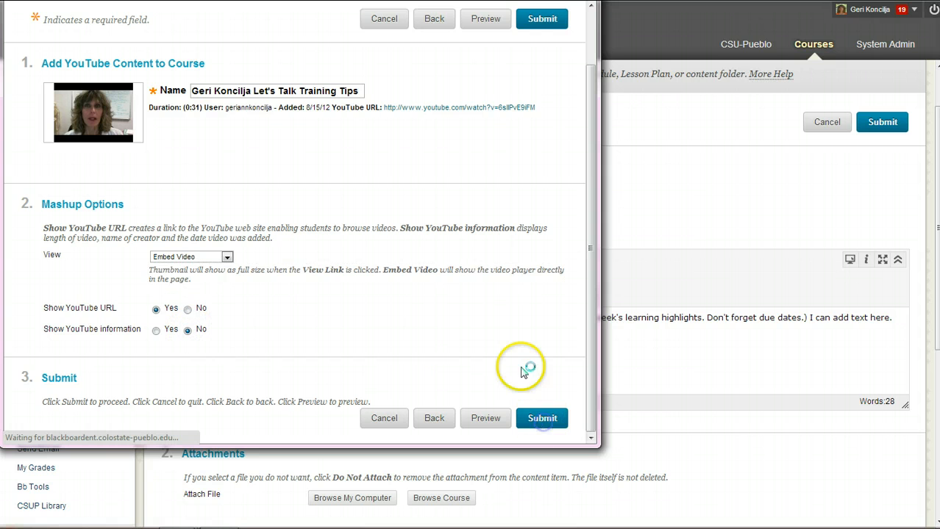
# Submit the Overview edits and check the 'Success: Overview edited.' banner
pyautogui.scroll(-1, 450, 309)
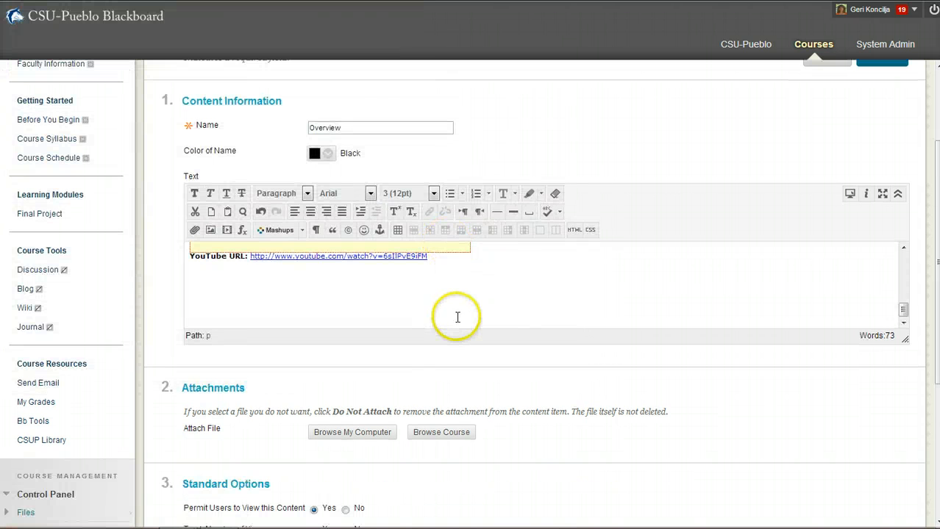
pyautogui.click(647, 309)
pyautogui.scroll(2, 692, 230)
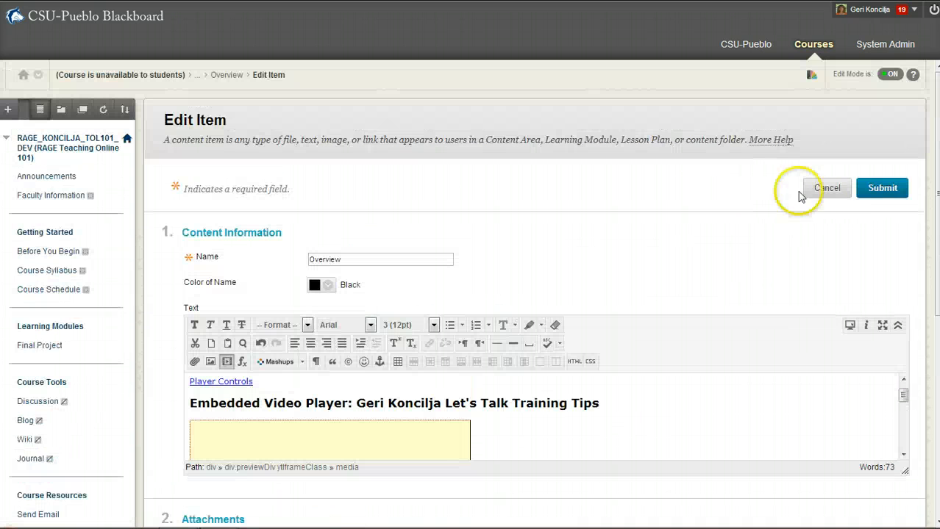
pyautogui.click(875, 189)
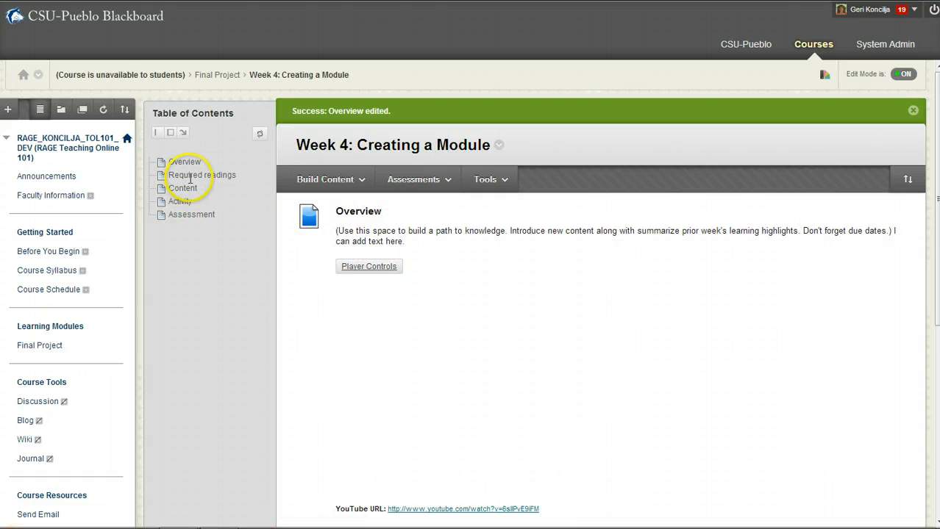
pyautogui.scroll(-2, 374, 336)
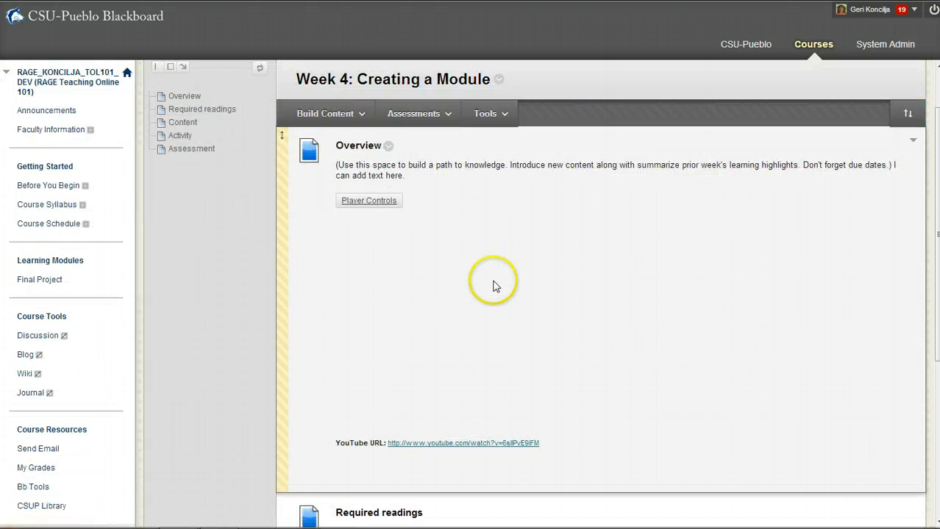
pyautogui.scroll(2, 544, 257)
pyautogui.scroll(-2, 545, 258)
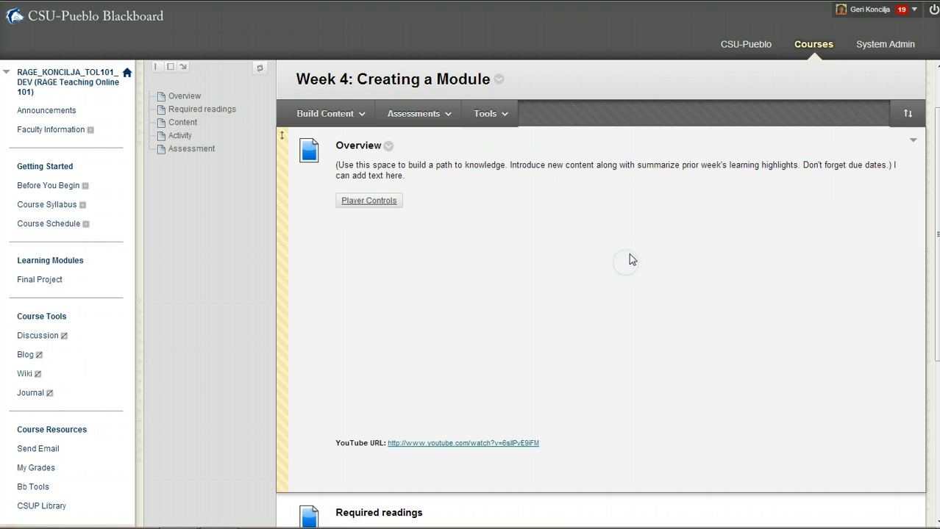
pyautogui.scroll(-4, 654, 261)
pyautogui.scroll(4, 660, 237)
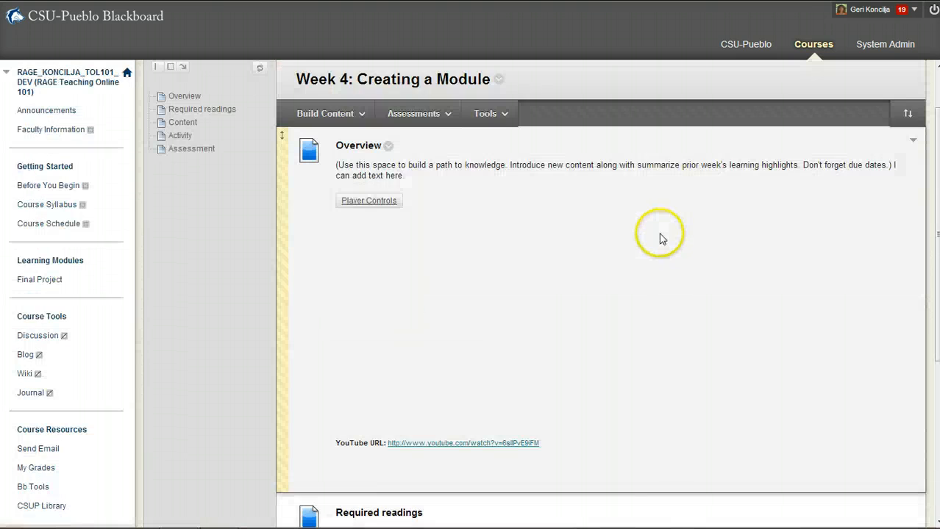
pyautogui.scroll(1, 660, 237)
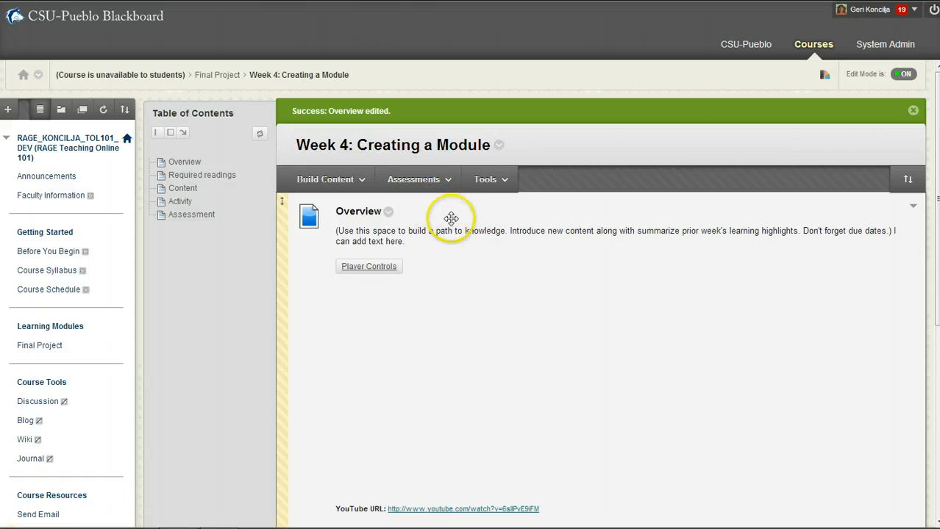
# Create a content folder named 'Folder of stuff' with description 'insert description' via Build Content
pyautogui.click(421, 179)
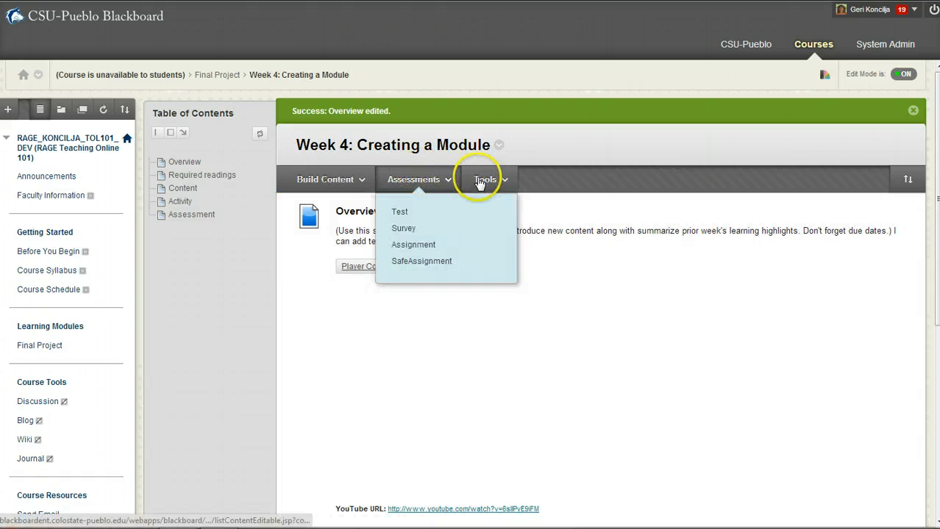
pyautogui.click(485, 184)
pyautogui.click(426, 179)
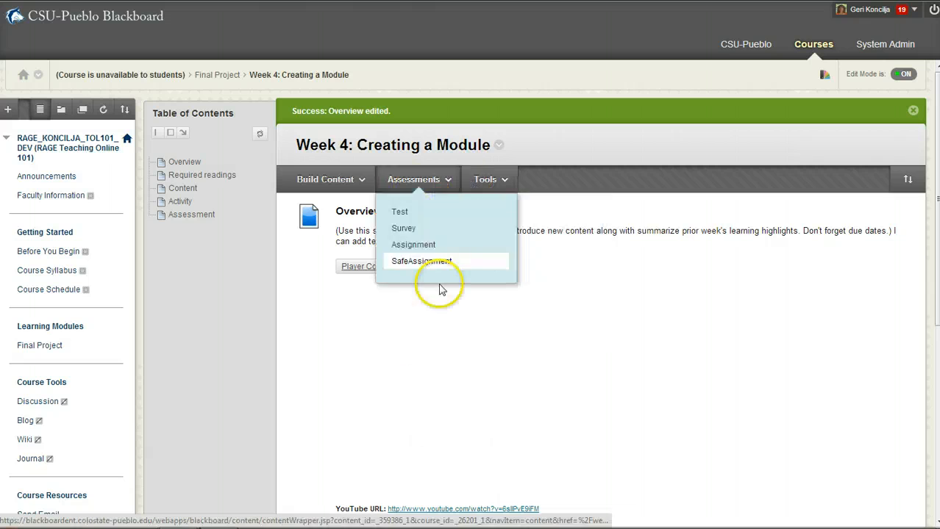
pyautogui.click(422, 302)
pyautogui.click(328, 188)
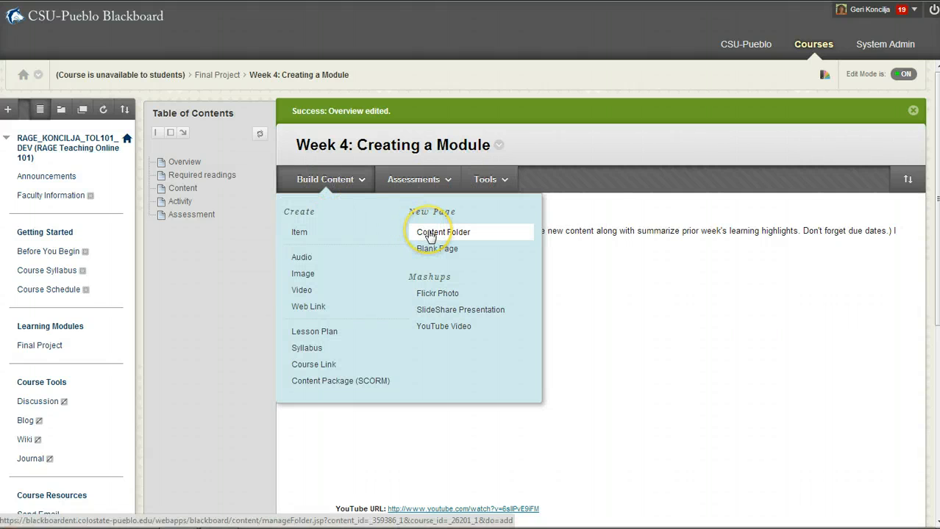
pyautogui.click(573, 272)
pyautogui.click(362, 186)
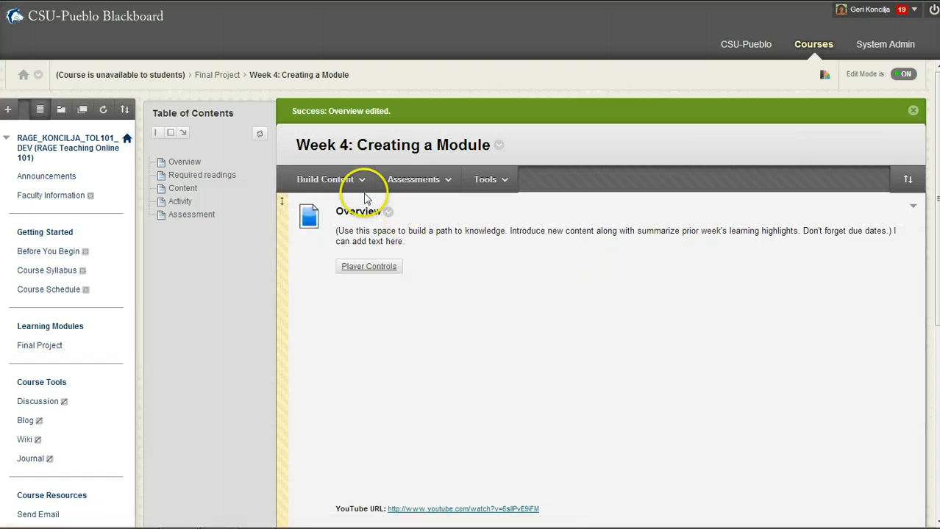
pyautogui.click(443, 232)
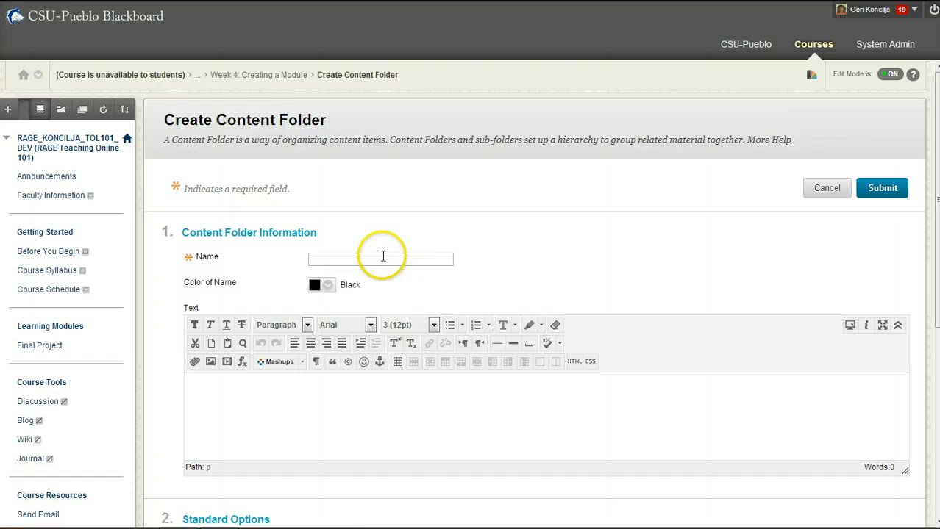
pyautogui.click(383, 258)
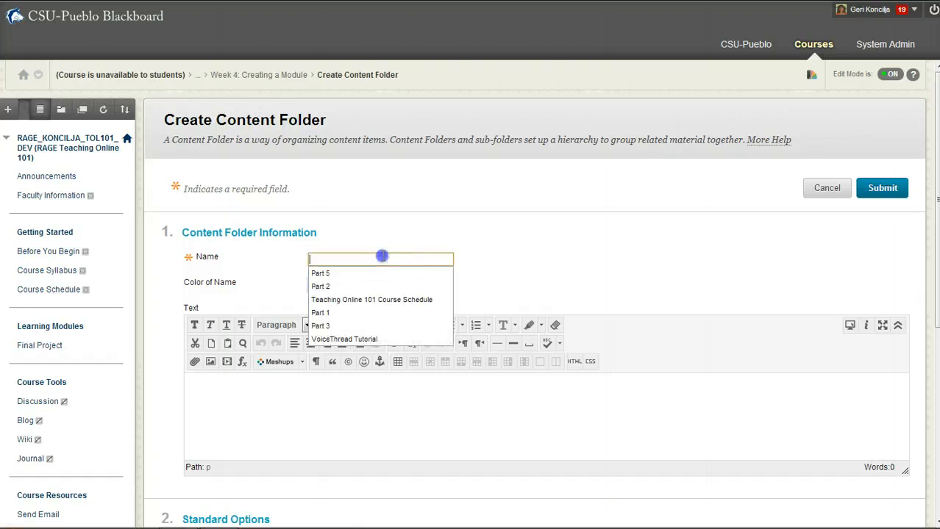
pyautogui.write('C')
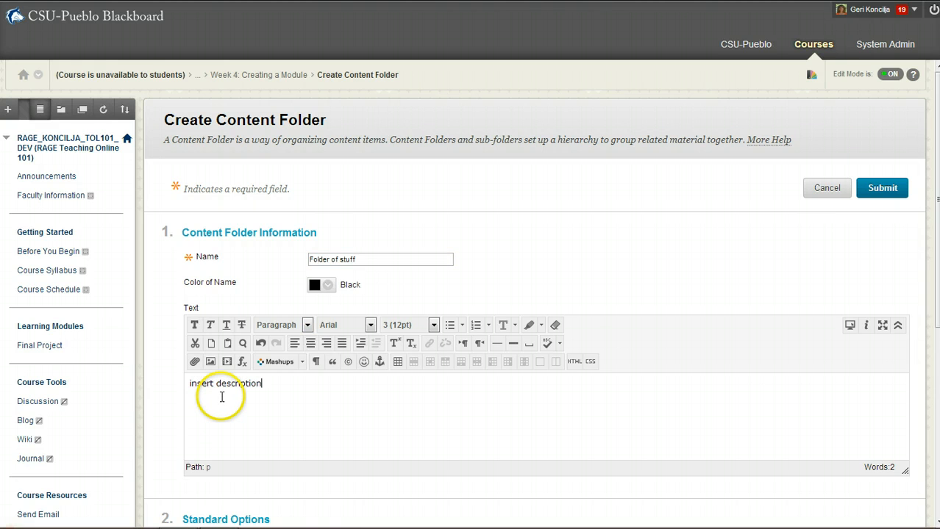
pyautogui.click(887, 188)
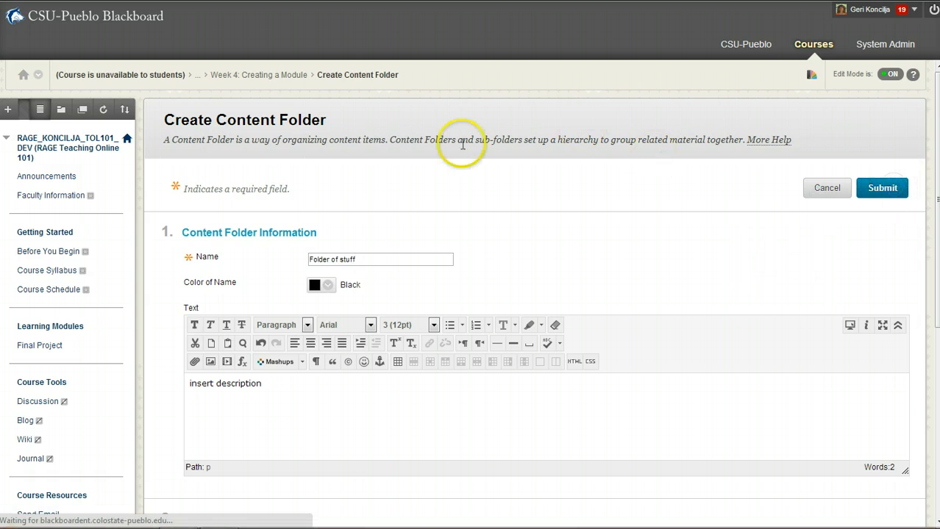
# In Folder of stuff, build an item 'Add an item' whose text reads 'stuff goes here.'
pyautogui.scroll(-1, 298, 254)
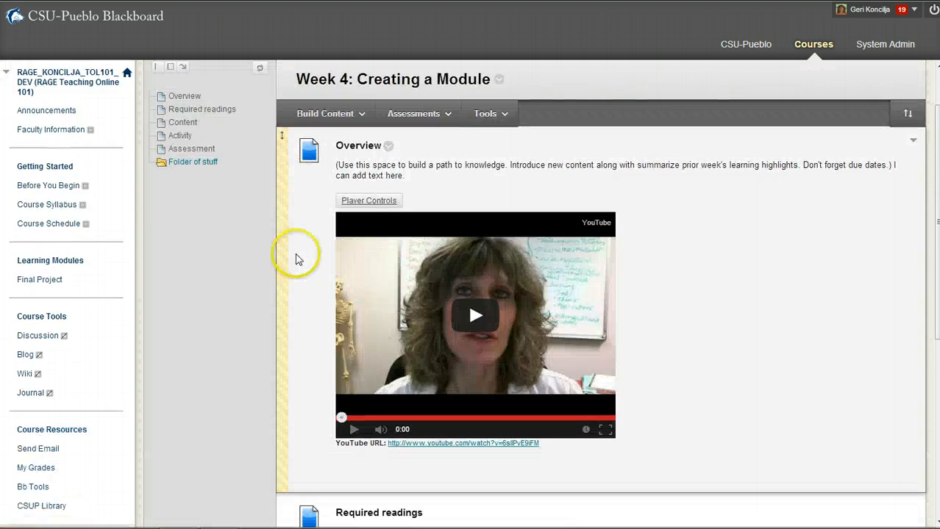
pyautogui.scroll(-5, 298, 259)
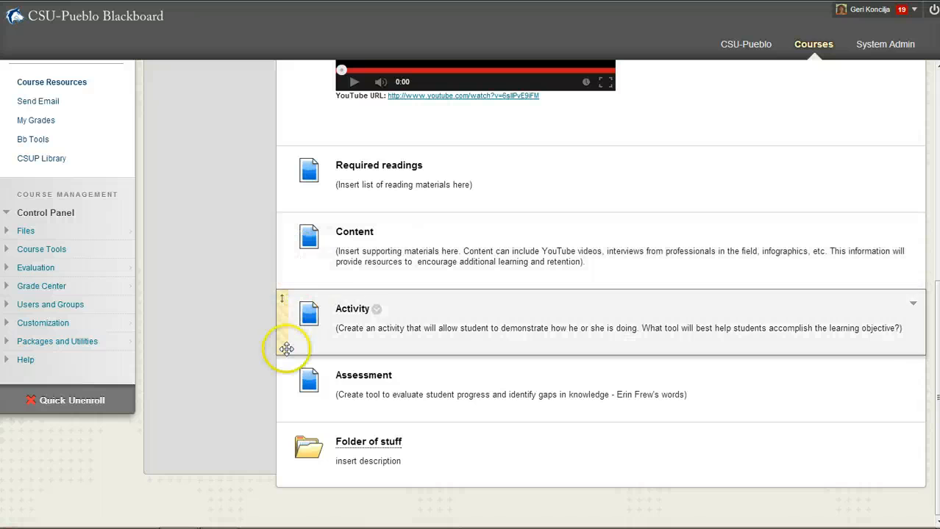
pyautogui.click(369, 442)
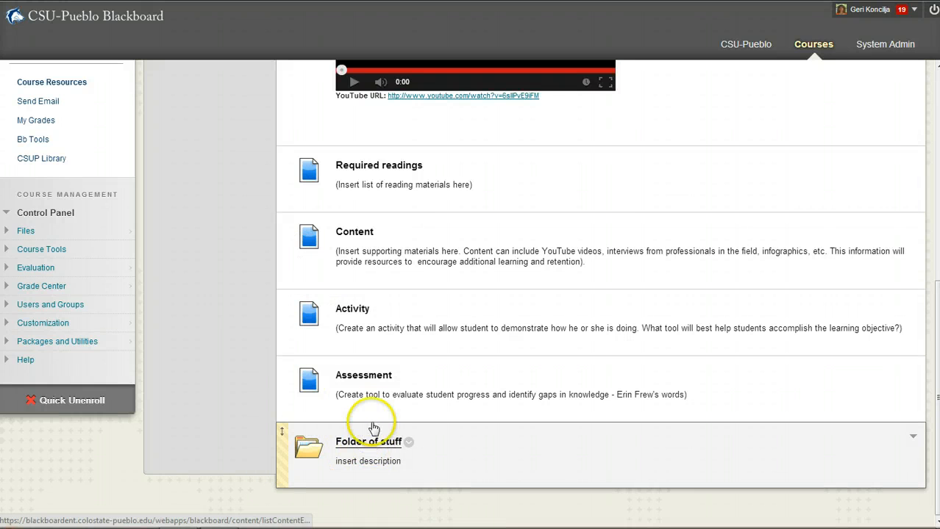
pyautogui.click(336, 160)
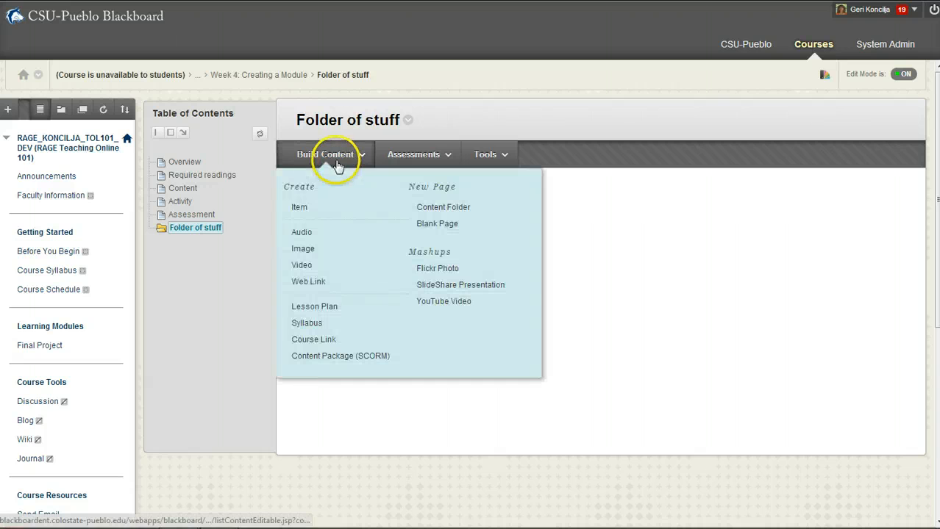
pyautogui.click(306, 212)
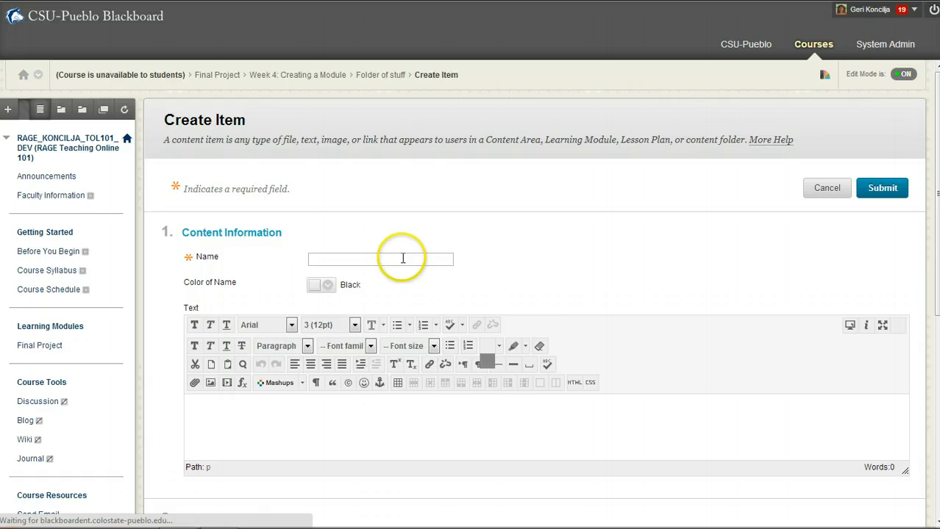
pyautogui.click(368, 261)
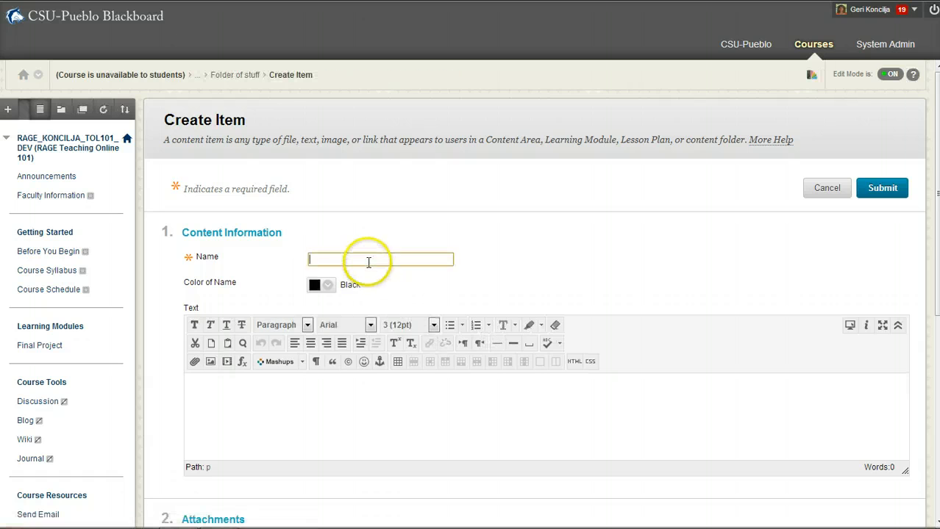
pyautogui.write('Add an item')
pyautogui.click(215, 382)
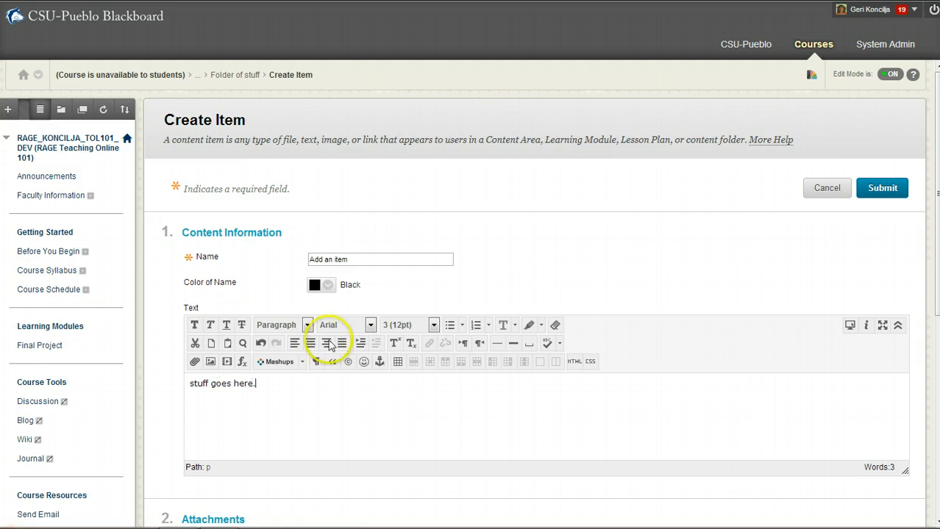
pyautogui.click(881, 193)
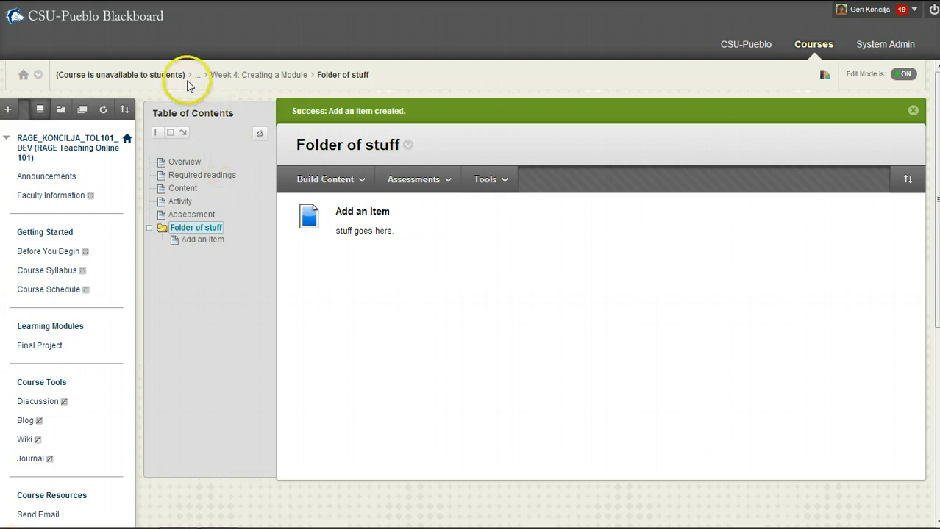
# Go back via the 'Week 4: Creating a Module' breadcrumb and scroll to Folder of stuff
pyautogui.click(250, 77)
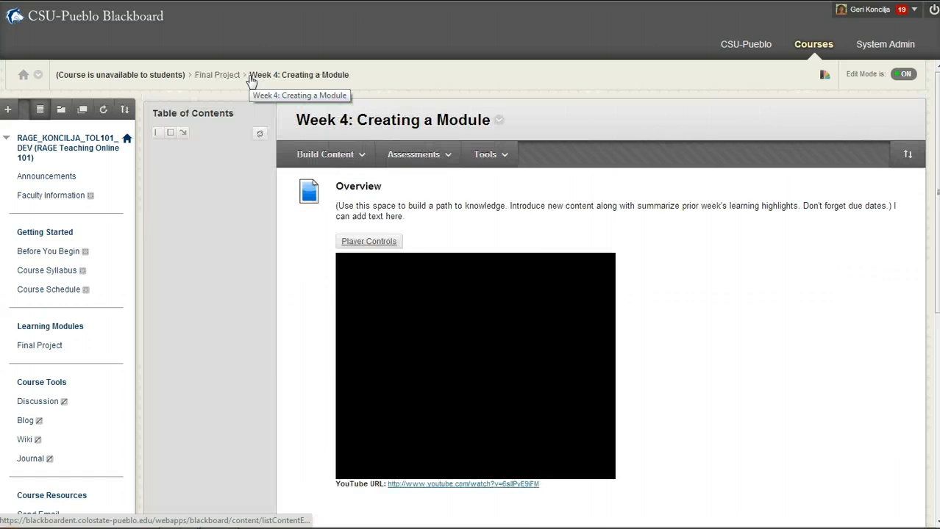
pyautogui.click(326, 155)
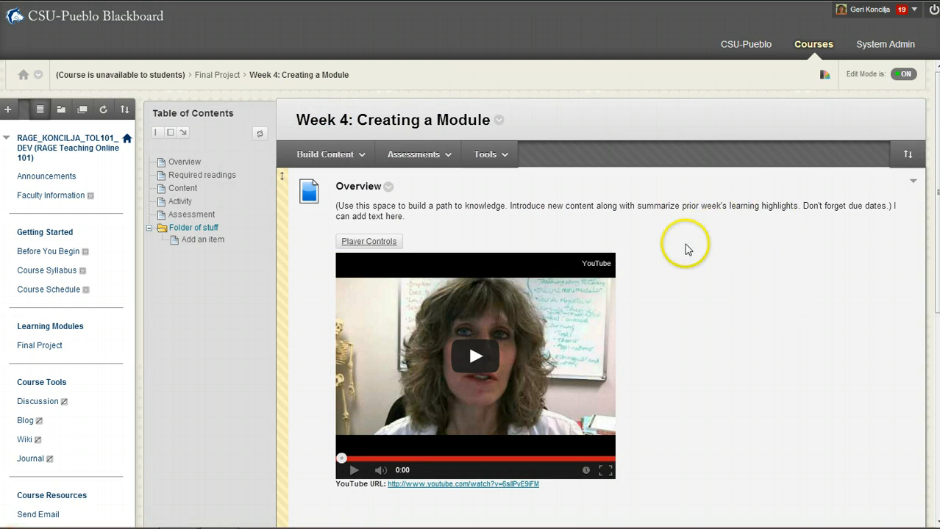
pyautogui.scroll(-3, 735, 264)
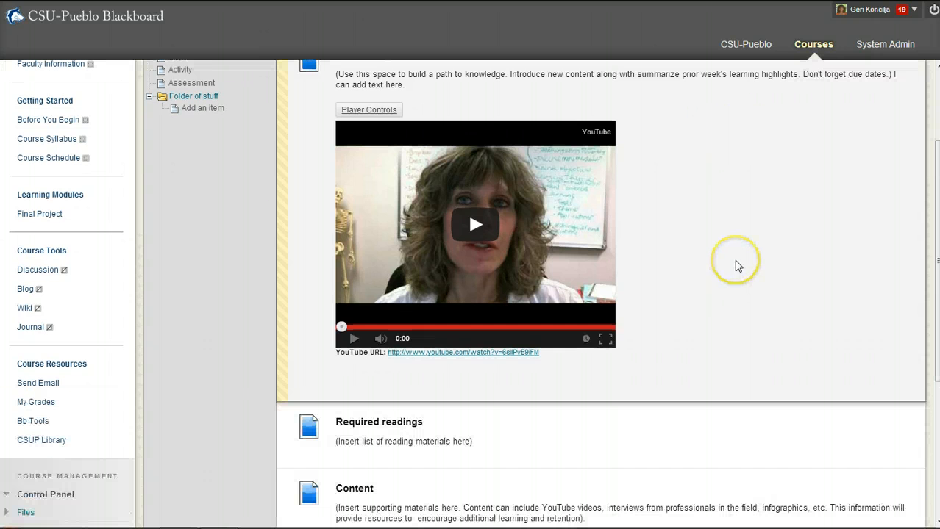
pyautogui.scroll(-6, 676, 265)
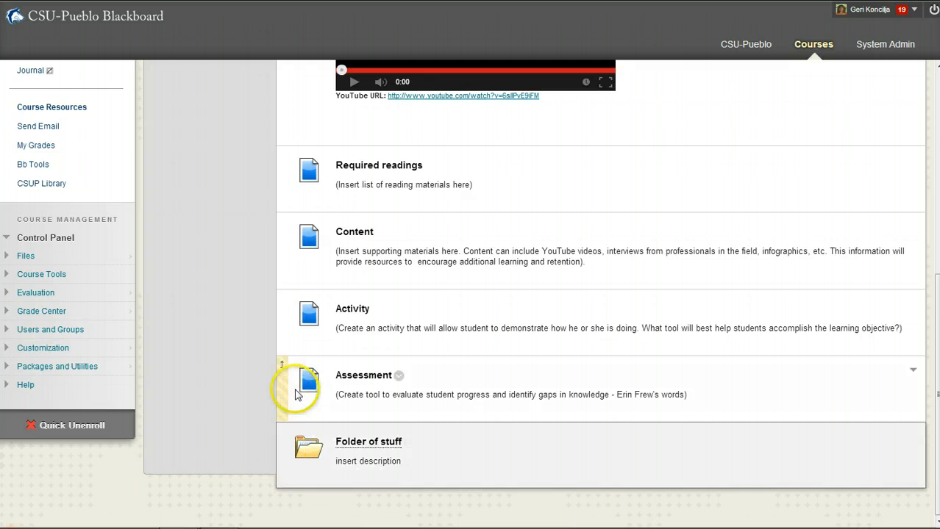
# Drag Folder of stuff between Activity and Assessment, then refresh the Table of Contents
pyautogui.moveTo(282, 456); pyautogui.dragTo(291, 375)
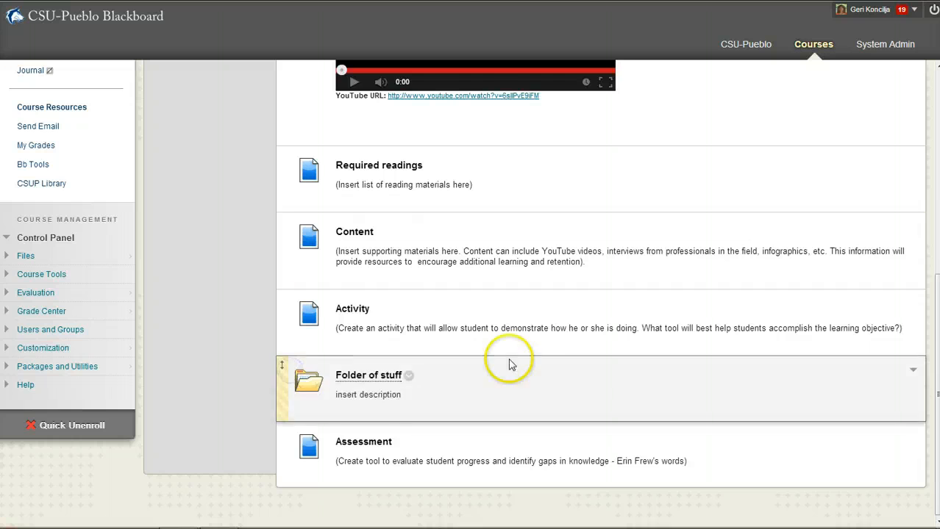
pyautogui.scroll(4, 563, 357)
pyautogui.scroll(2, 239, 315)
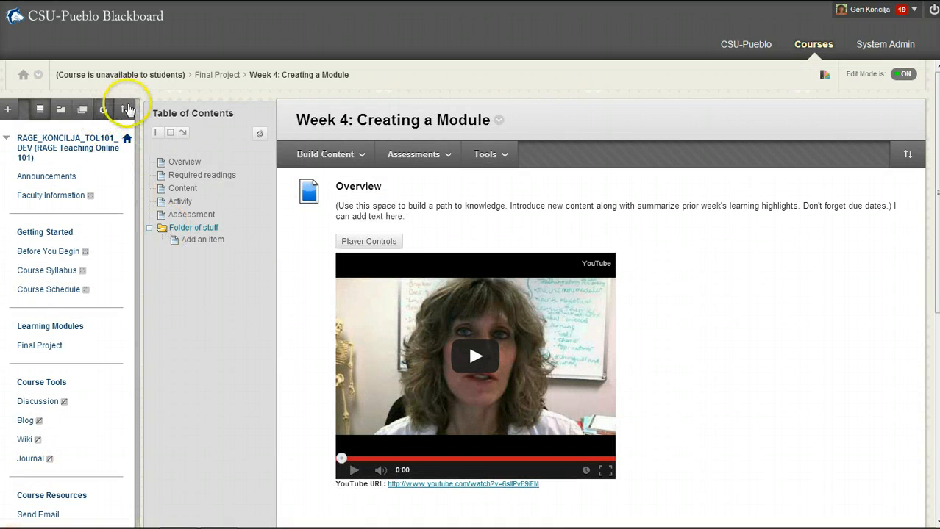
pyautogui.click(260, 135)
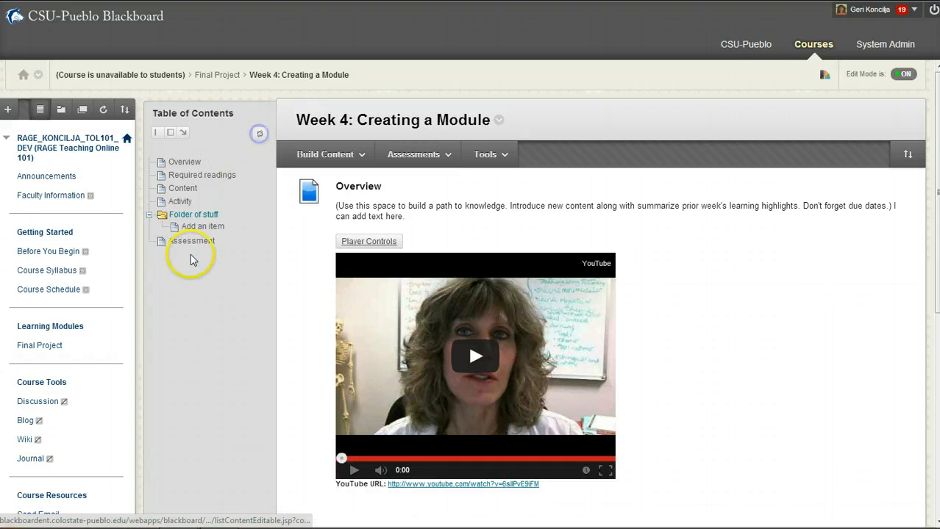